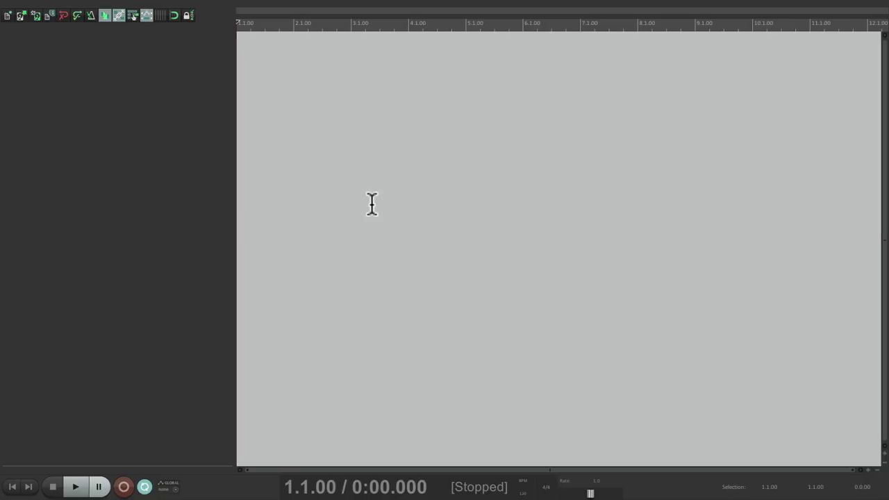
Select ZEDI10 as the audio device in Audio device settings and confirm with OK
click(566, 7)
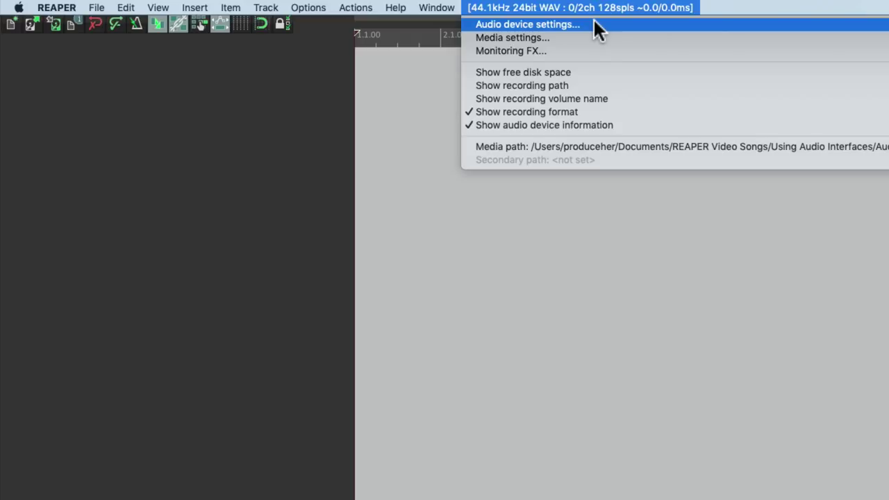
click(595, 24)
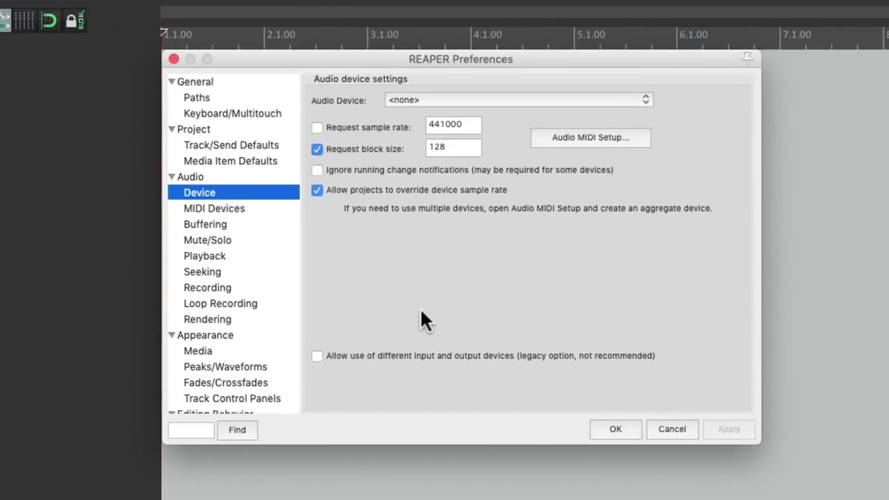
click(468, 110)
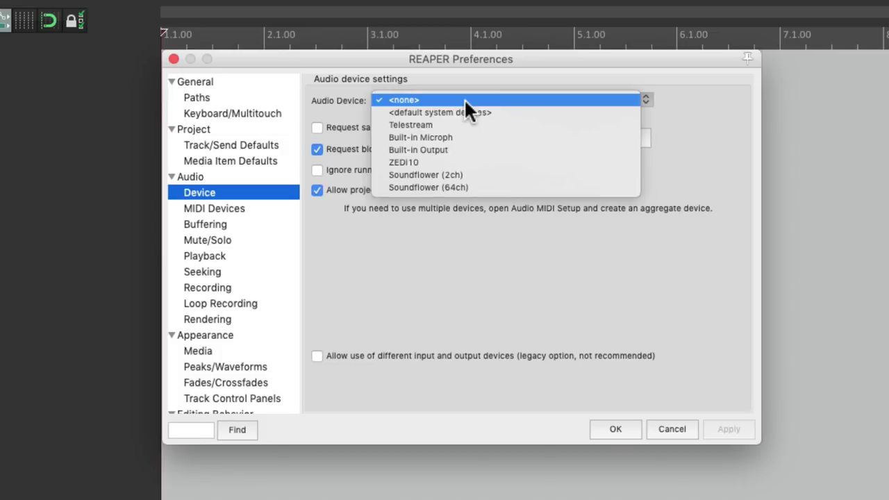
click(478, 160)
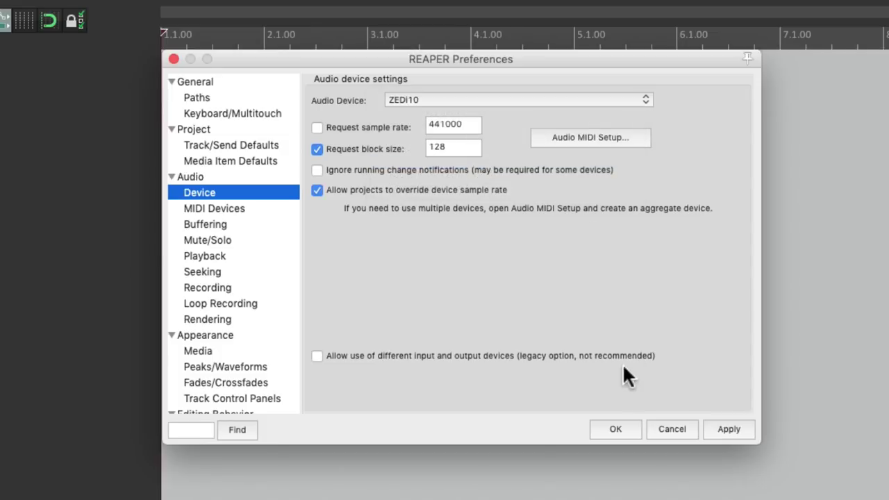
click(603, 430)
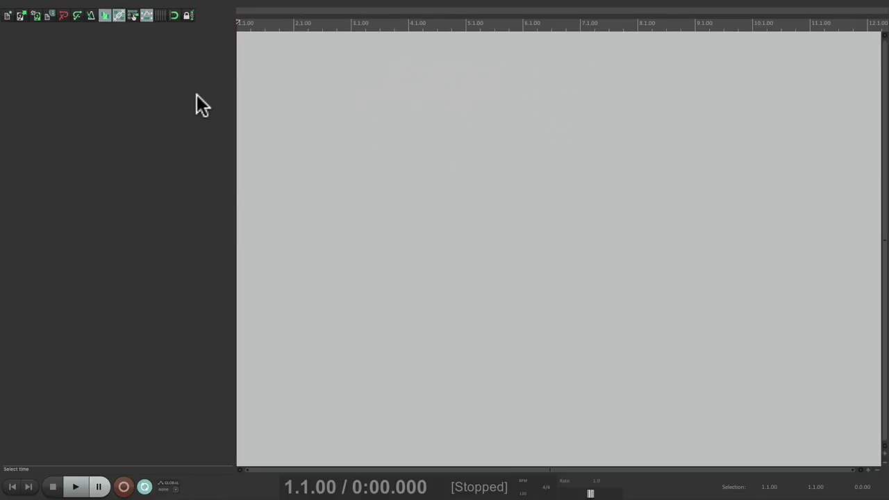
Add track 1 and confirm its record input is Mono > Analogue 1
double_click(170, 91)
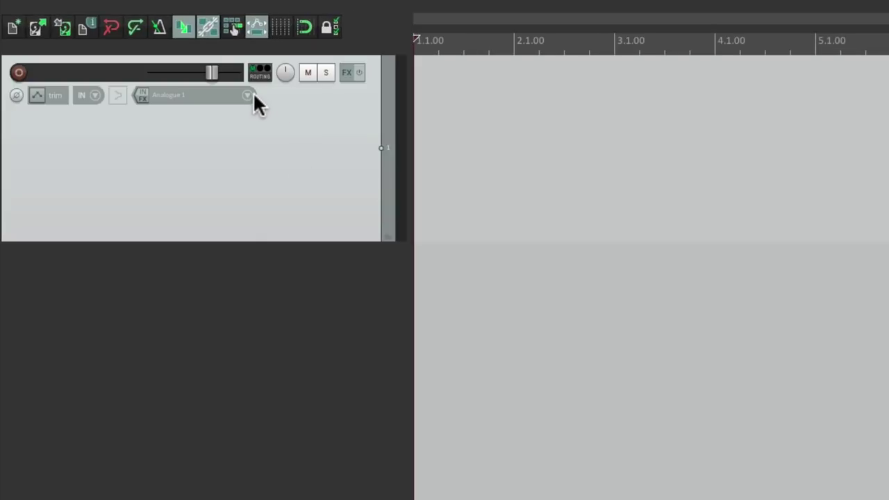
click(247, 95)
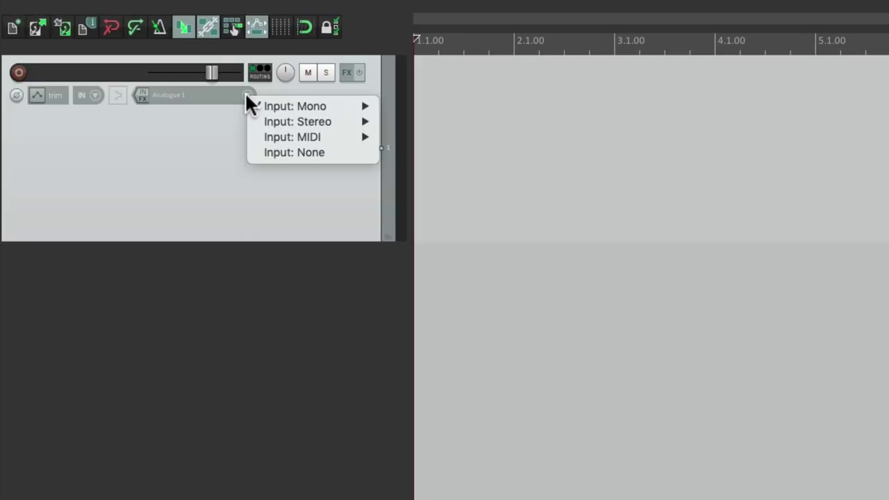
mouse_move(253, 108)
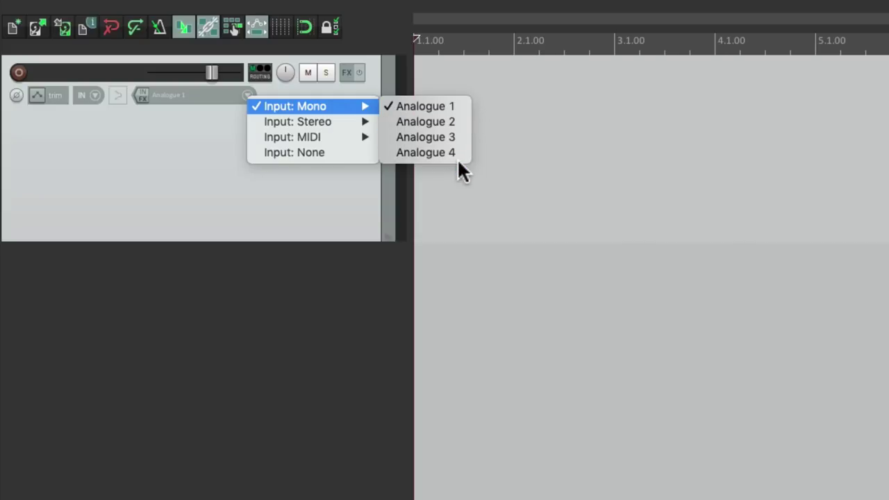
click(324, 198)
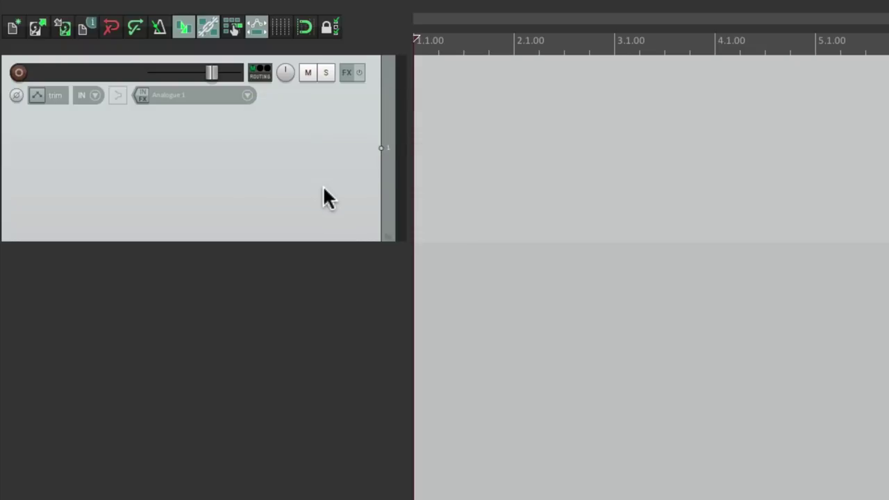
Inspect the hardware outputs list in track 1's Routing window
click(262, 70)
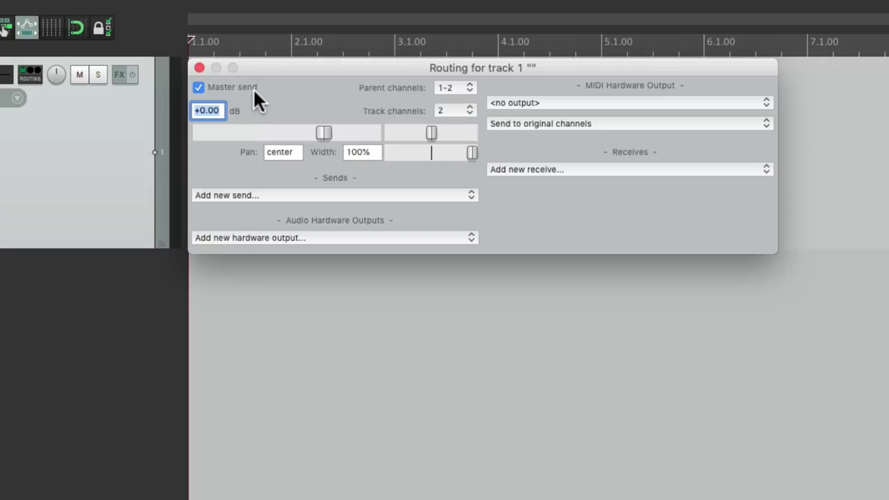
click(345, 237)
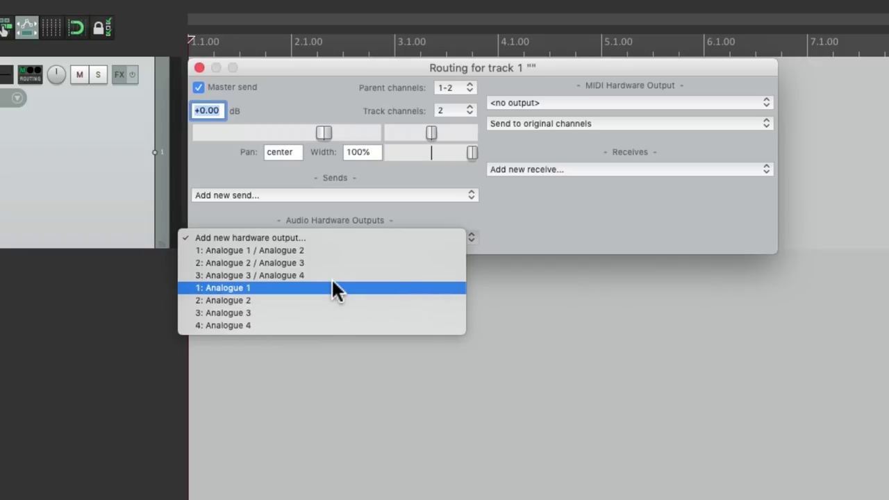
click(355, 218)
Open View > Routing Matrix and add tracks 2, 3 and 4
click(200, 68)
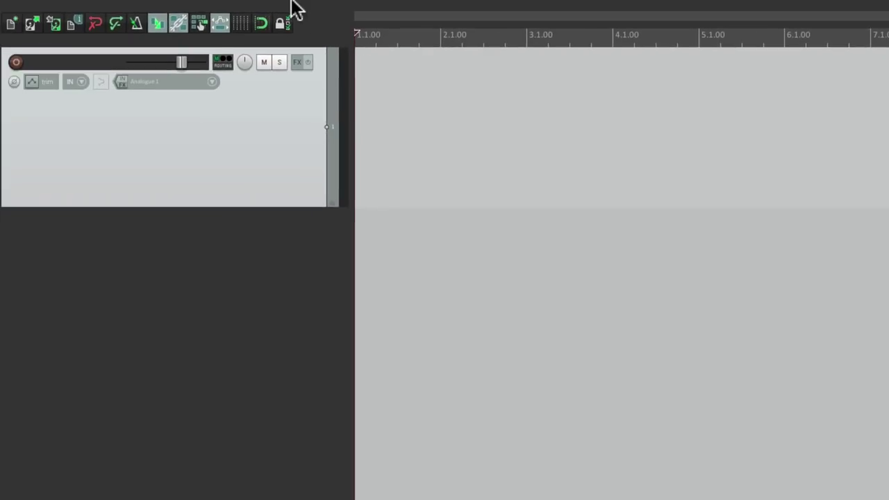
click(170, 8)
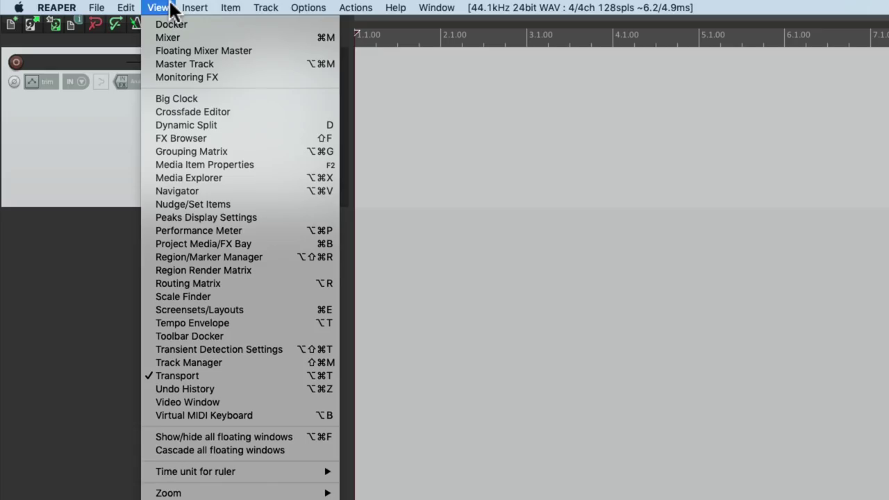
click(143, 286)
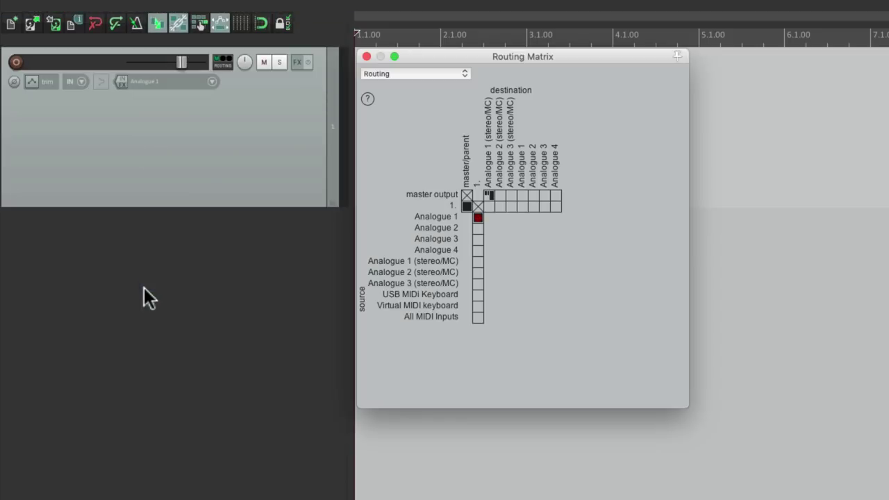
double_click(230, 268)
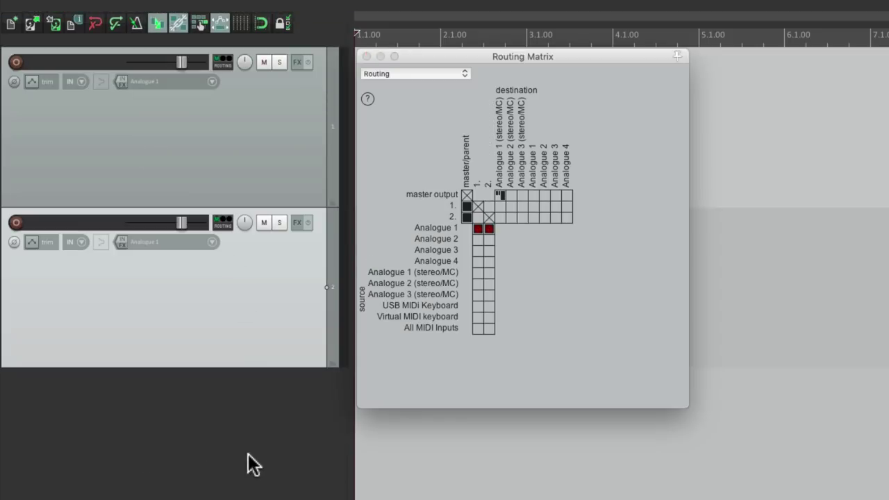
double_click(248, 460)
double_click(224, 492)
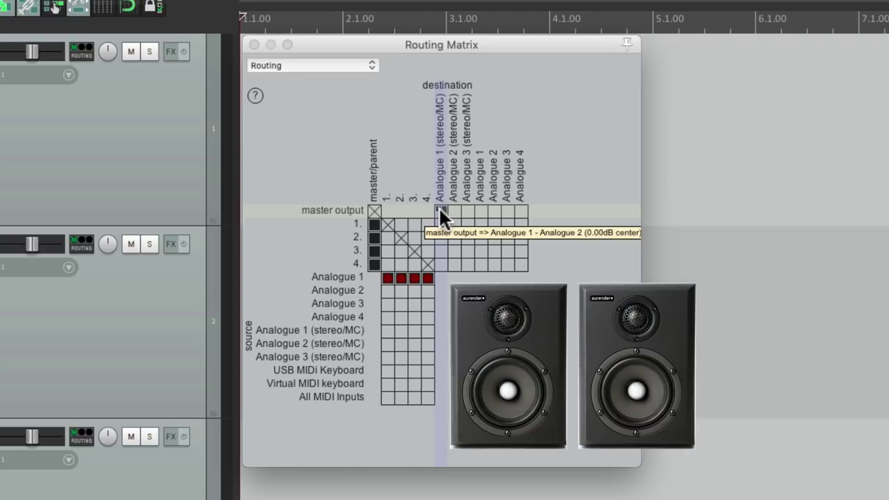
Route the master output to hardware outputs Analogue 1 through 4 in the matrix
click(439, 208)
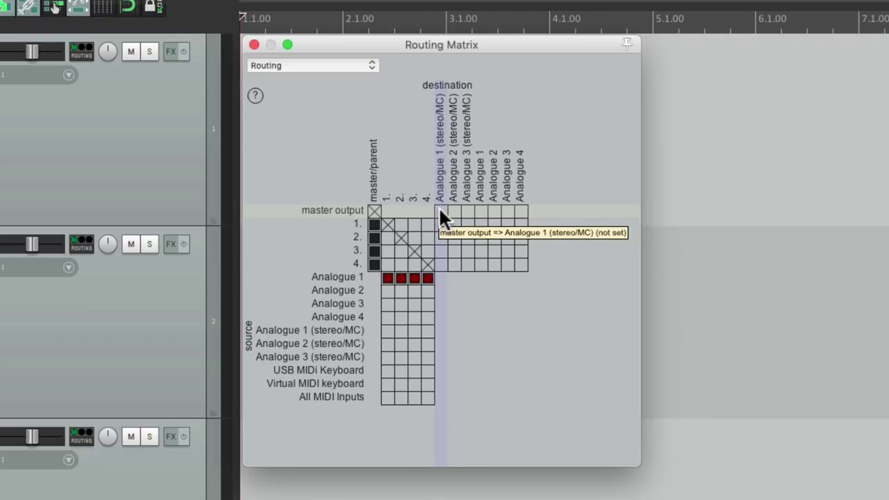
click(453, 210)
click(453, 210)
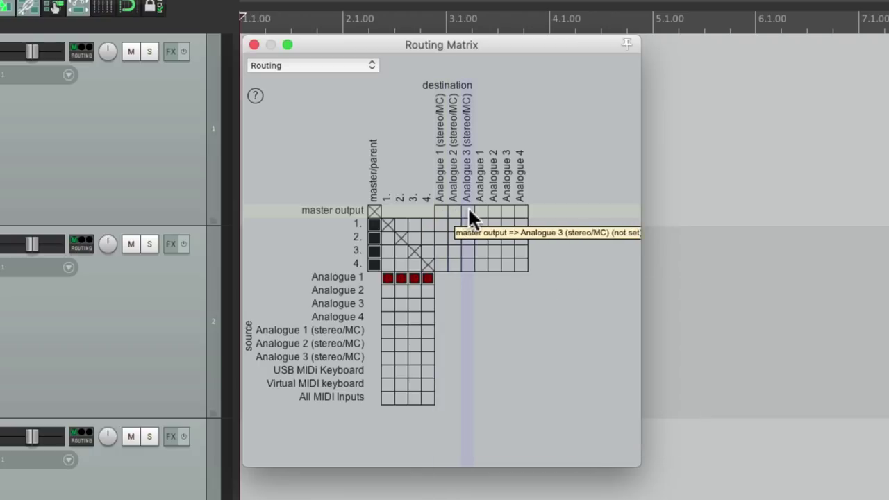
click(468, 212)
click(468, 209)
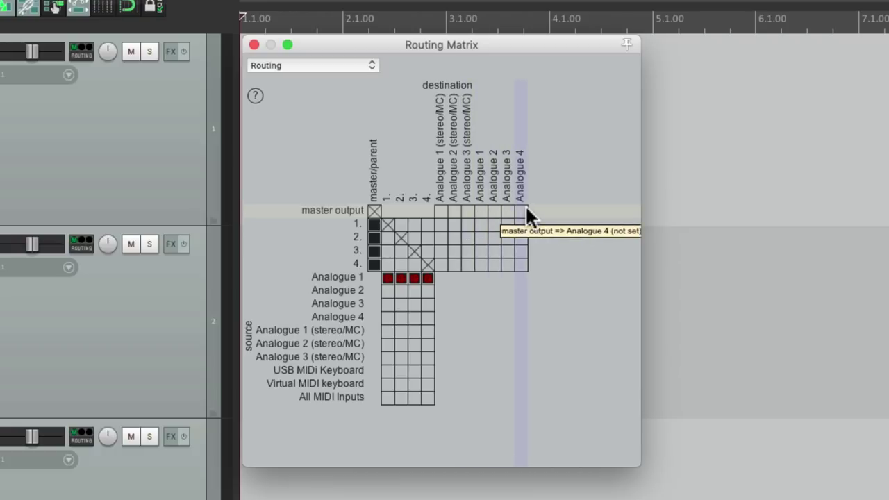
mouse_move(478, 211)
mouse_down()
mouse_move(523, 211)
mouse_move(482, 207)
mouse_up()
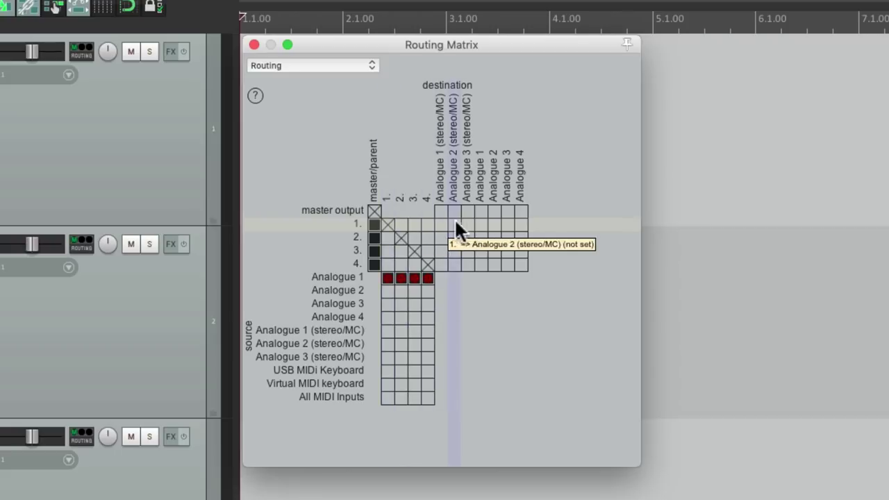
Send tracks 1–4 directly to hardware outputs Analogue 1–4 respectively
click(481, 222)
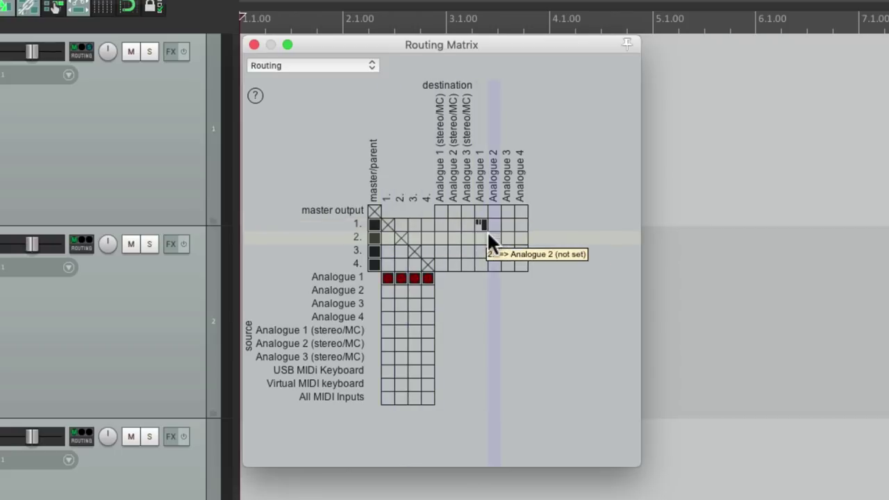
click(493, 236)
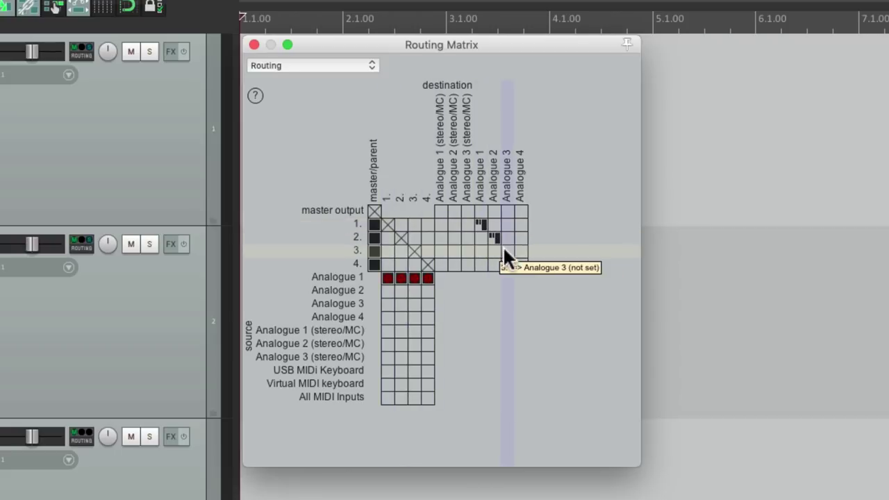
click(505, 250)
click(522, 264)
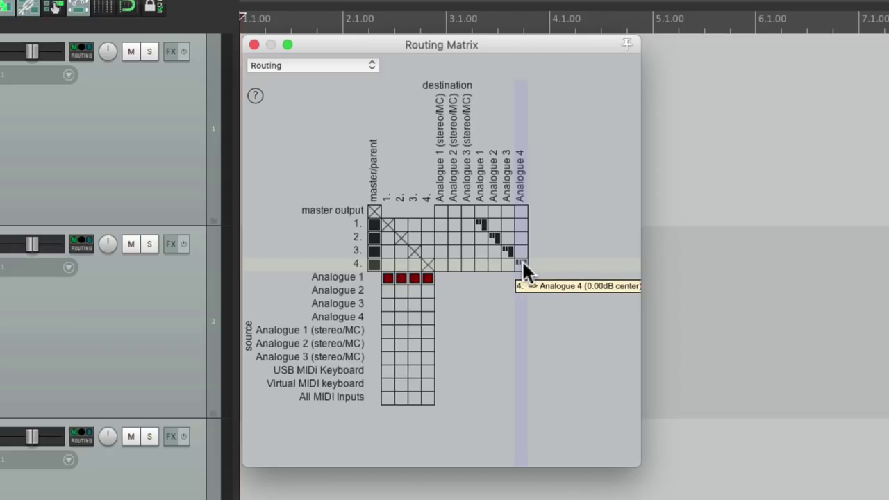
Remove all four track sends to Analogue 1–4 again
click(521, 260)
click(493, 237)
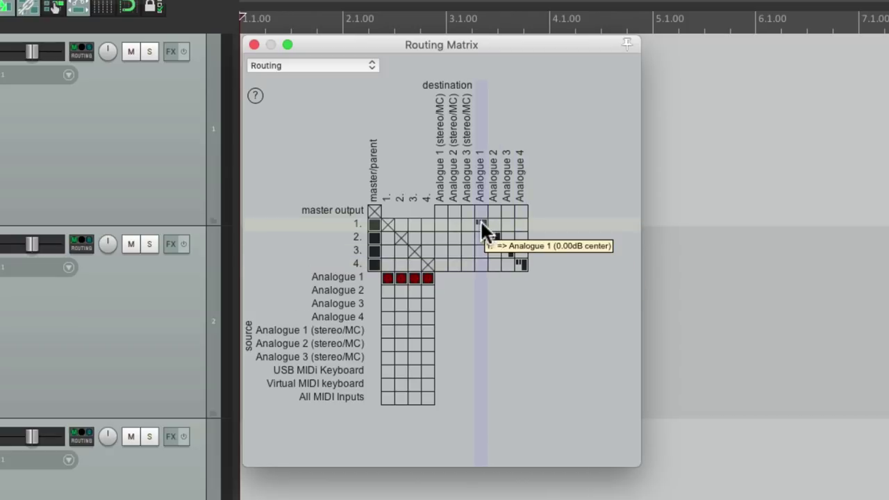
click(481, 222)
click(505, 250)
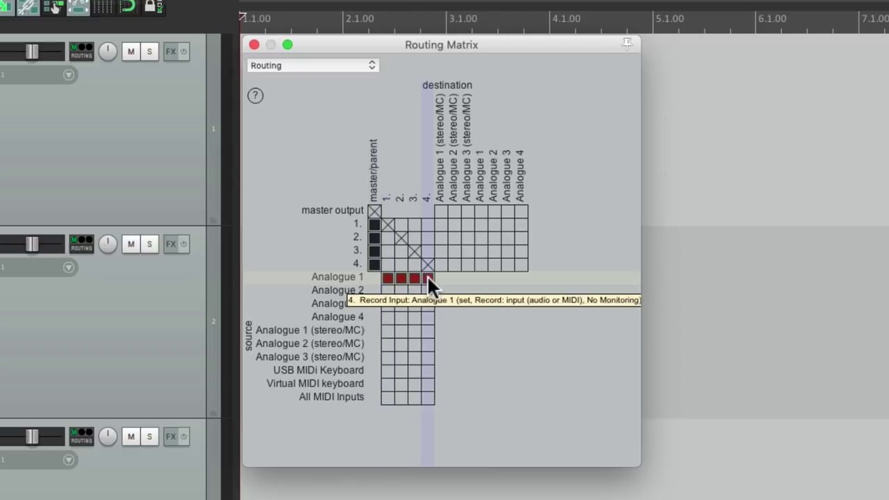
Set tracks 2, 3 and 4 to record from Analogue 2, 3 and 4
click(401, 291)
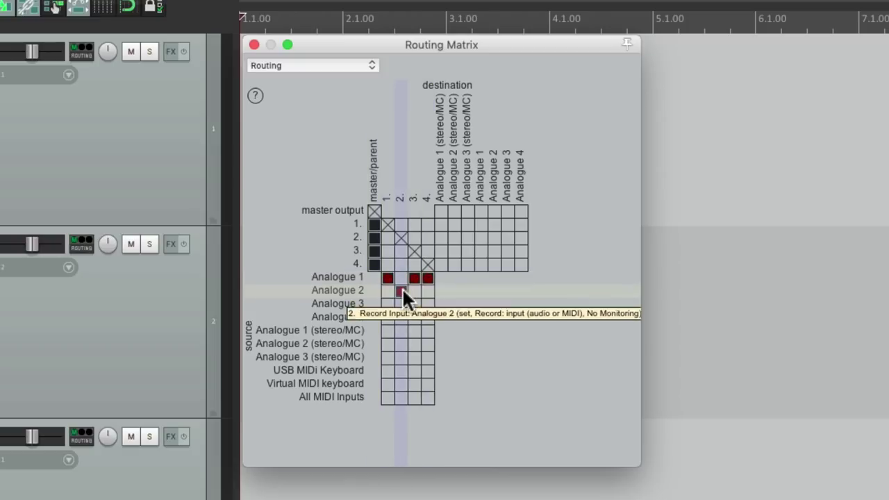
click(414, 304)
click(428, 318)
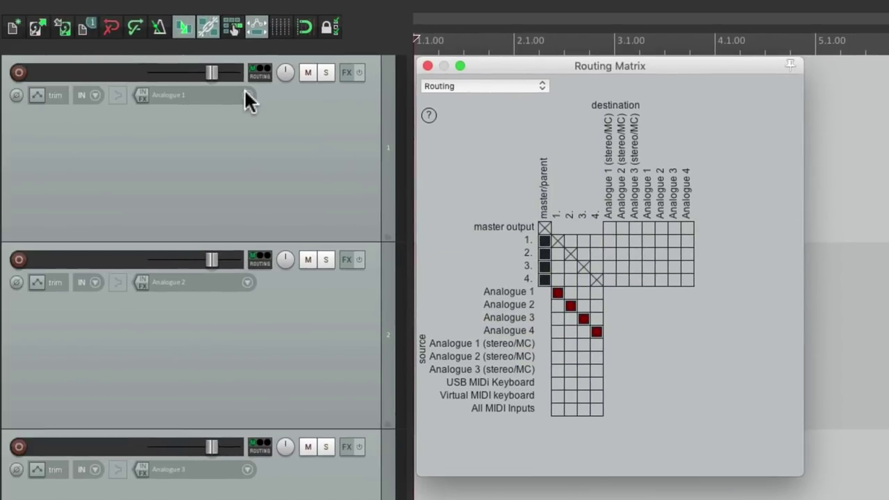
Check track 1's input menu, leaving it on Analogue 1
click(68, 73)
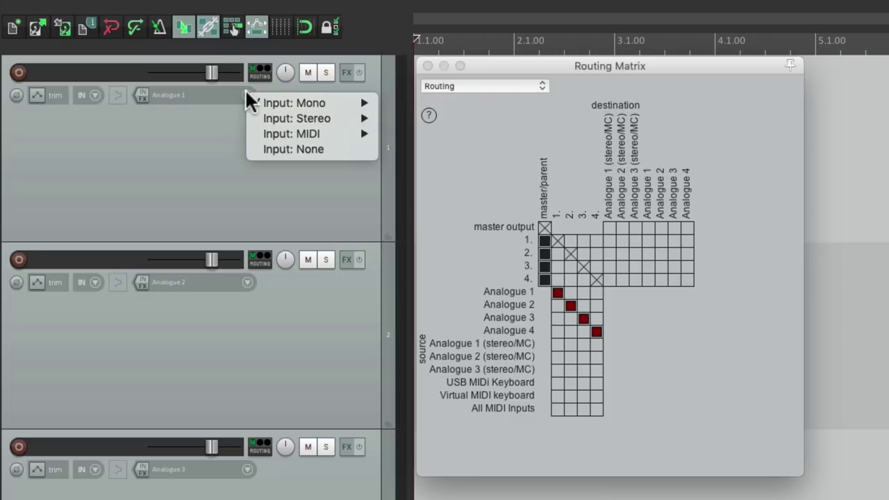
mouse_move(254, 99)
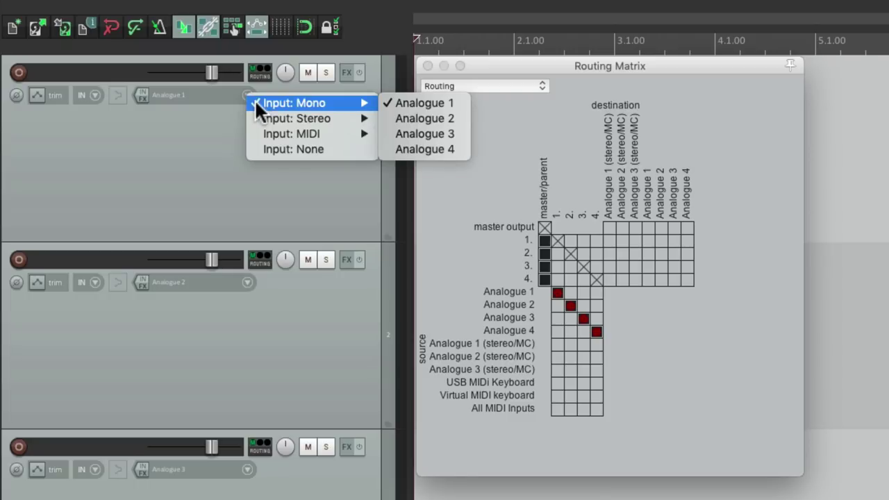
click(211, 149)
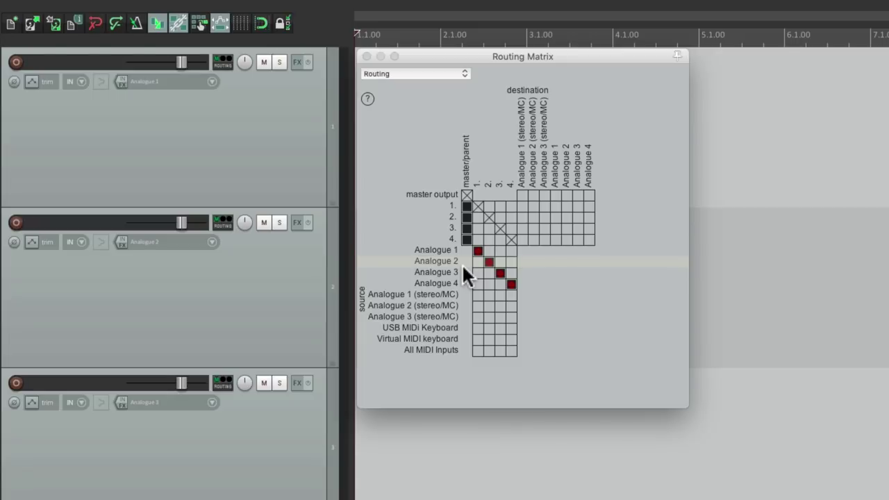
Tick Input channel name aliasing/remapping on the Audio page of Audio device settings
click(518, 8)
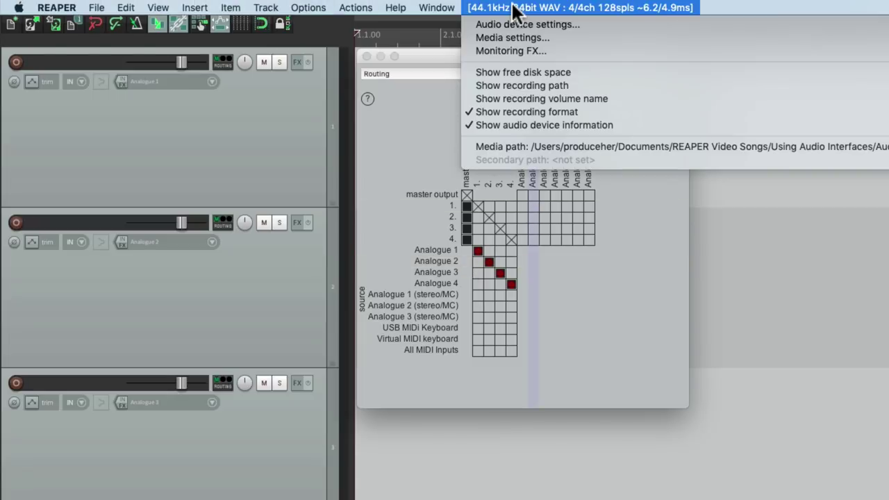
click(609, 23)
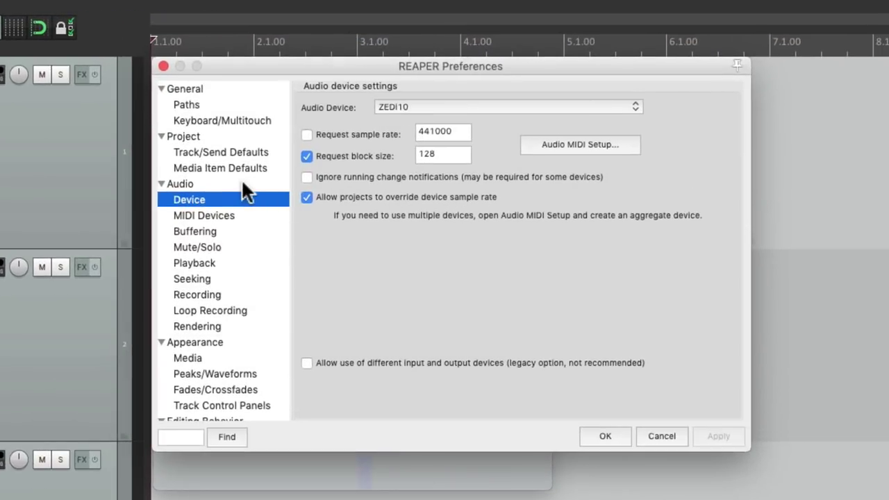
click(234, 183)
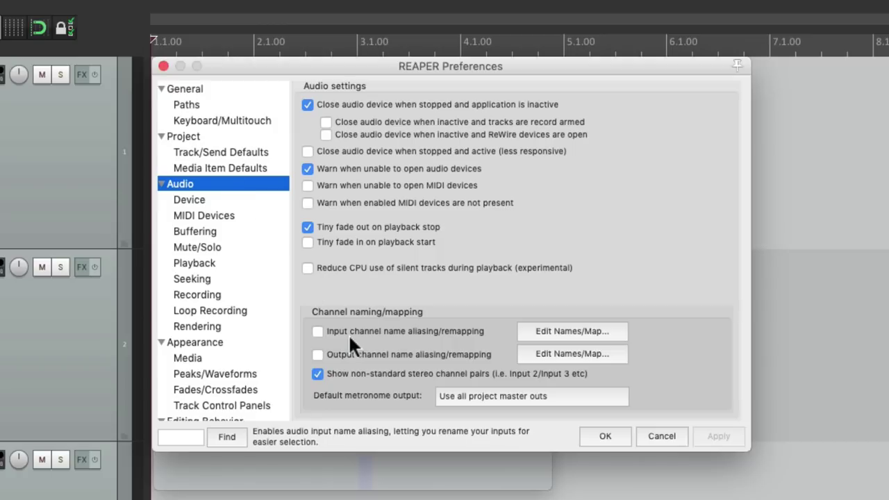
click(319, 331)
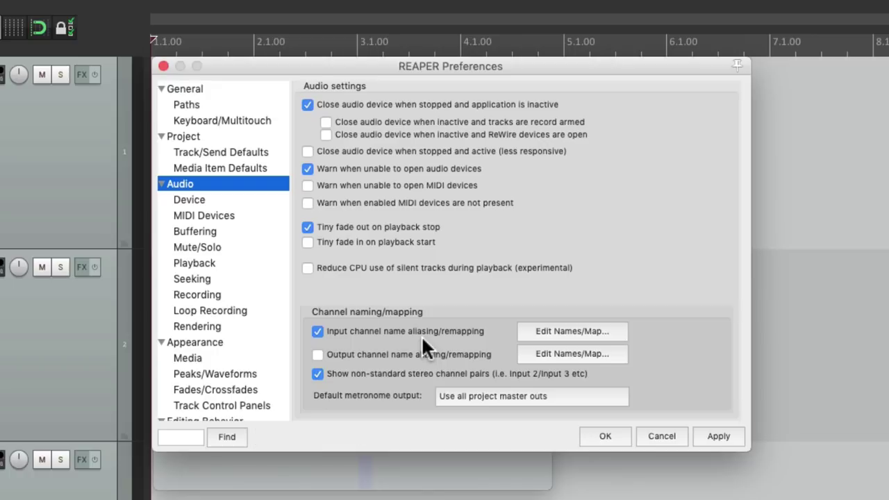
Open the input alias list and name Analogue 1 'Kick' and Analogue 2 'Snare'
click(539, 332)
click(401, 205)
double_click(401, 206)
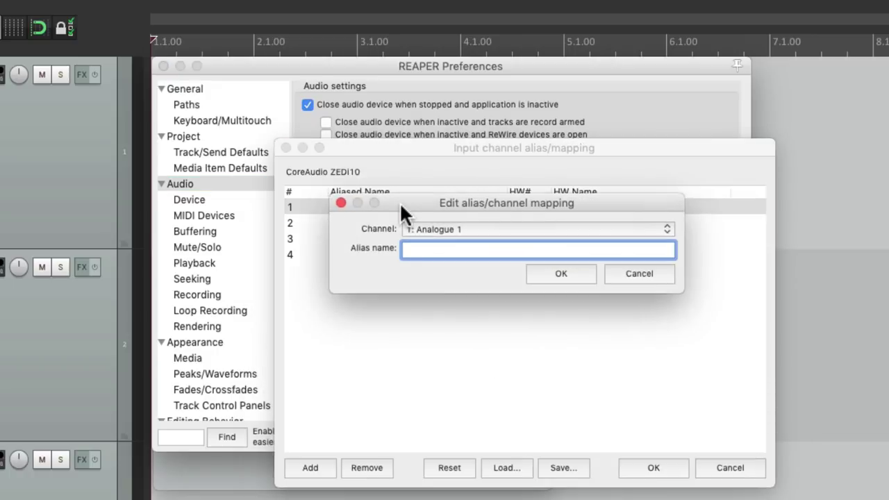
text(Kick)
key(Return)
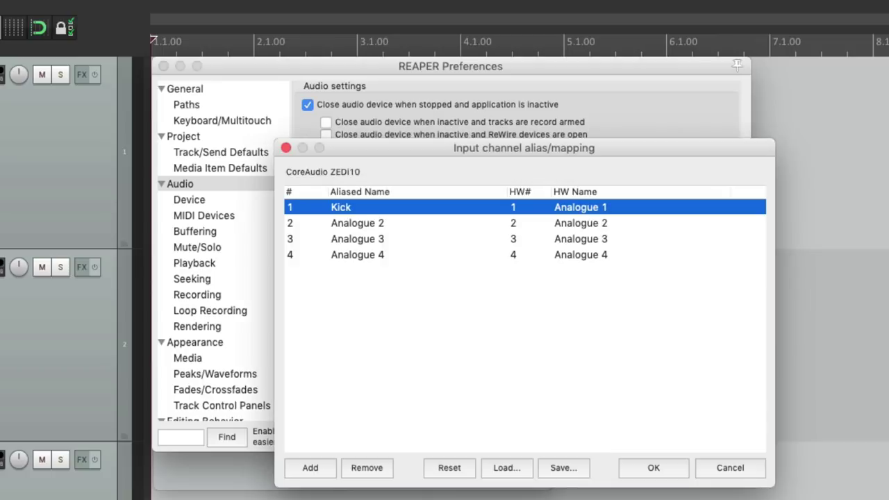
double_click(420, 221)
text(Snare)
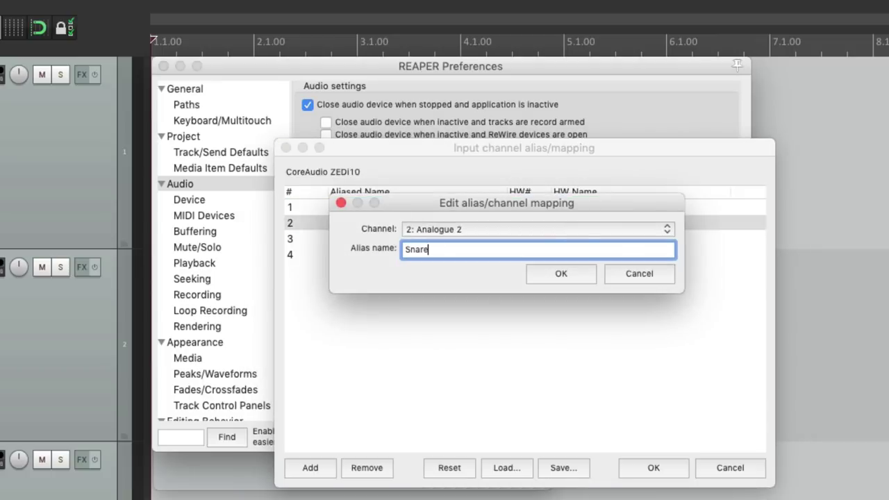
key(Return)
Name Analogue 3 'Vocal' and Analogue 4 'Guitar', then accept the input aliases
double_click(407, 238)
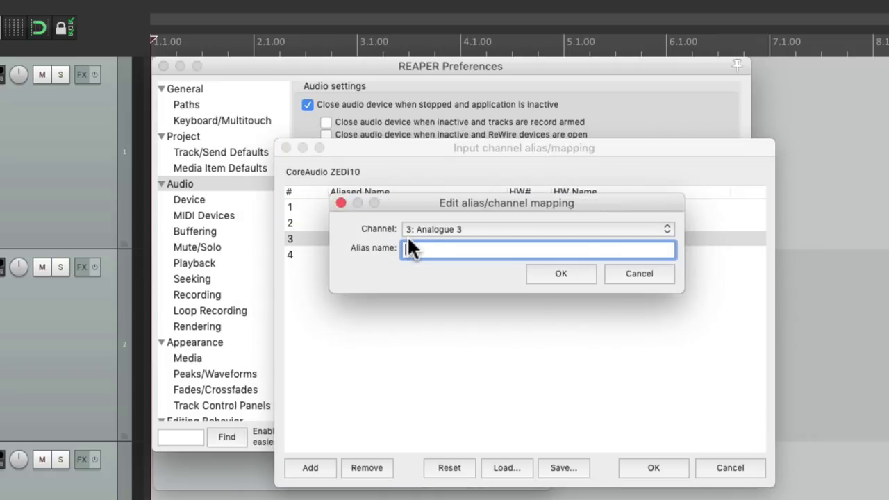
text(Vocal)
key(Return)
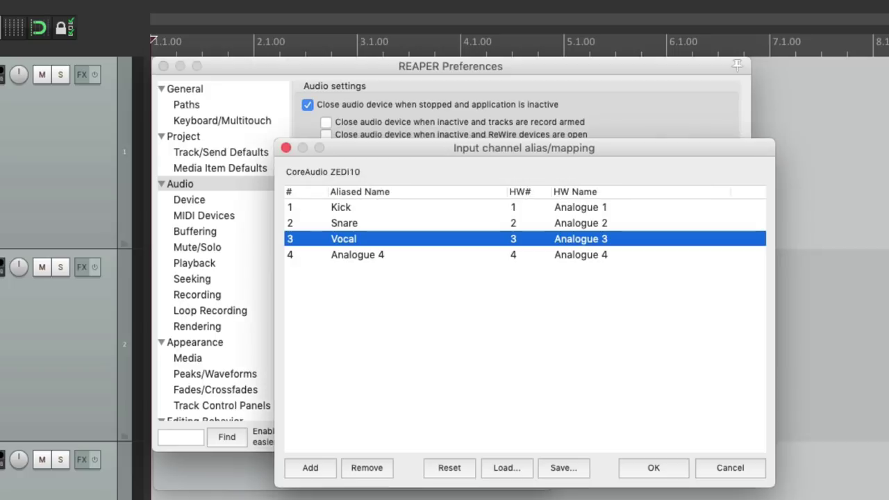
double_click(411, 253)
text(Guitar)
key(Return)
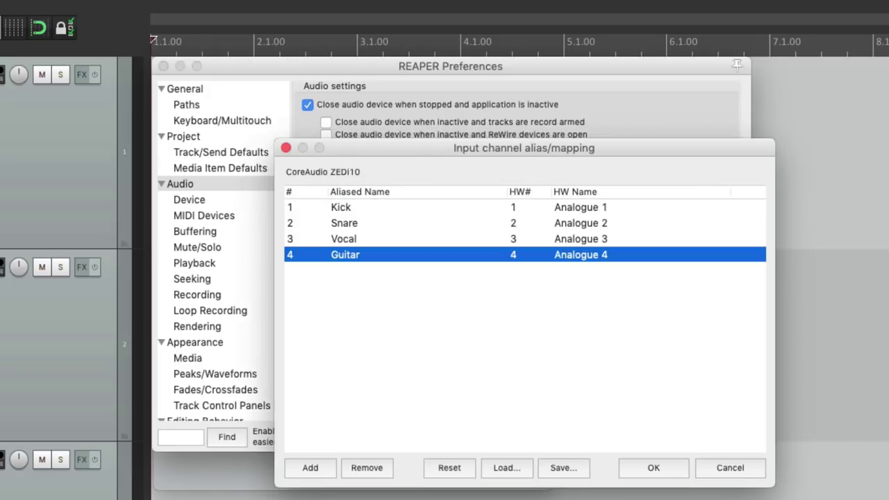
click(664, 464)
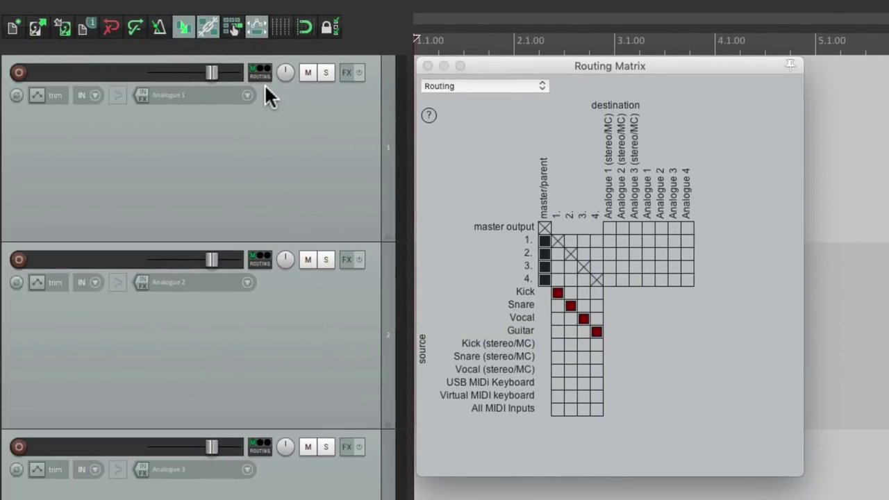
Route the Kick input to track 4 in the Routing Matrix and verify its input menu
click(247, 95)
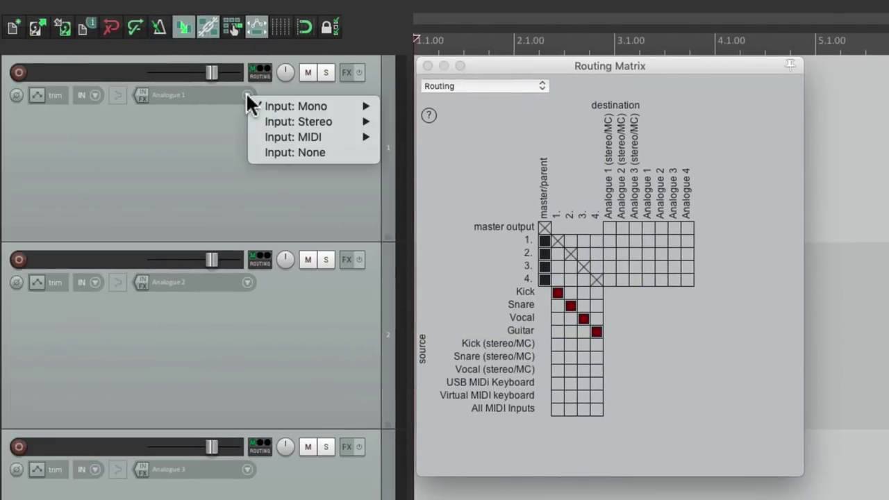
mouse_move(259, 104)
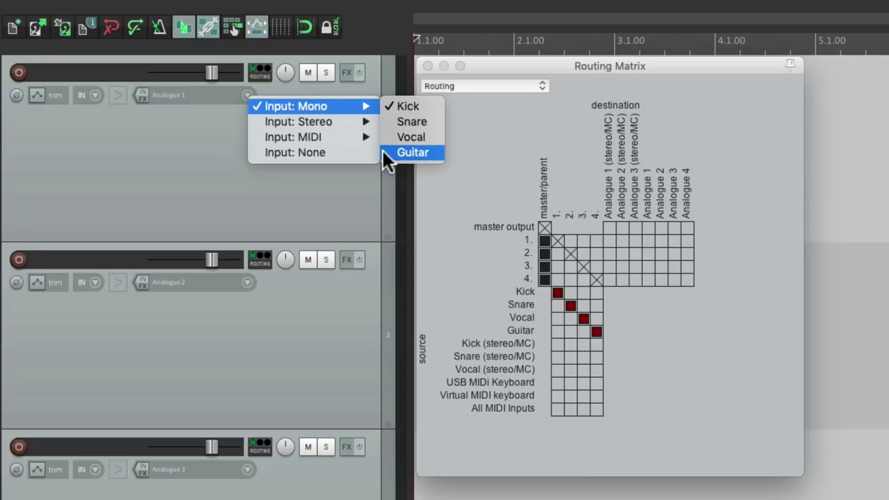
click(518, 167)
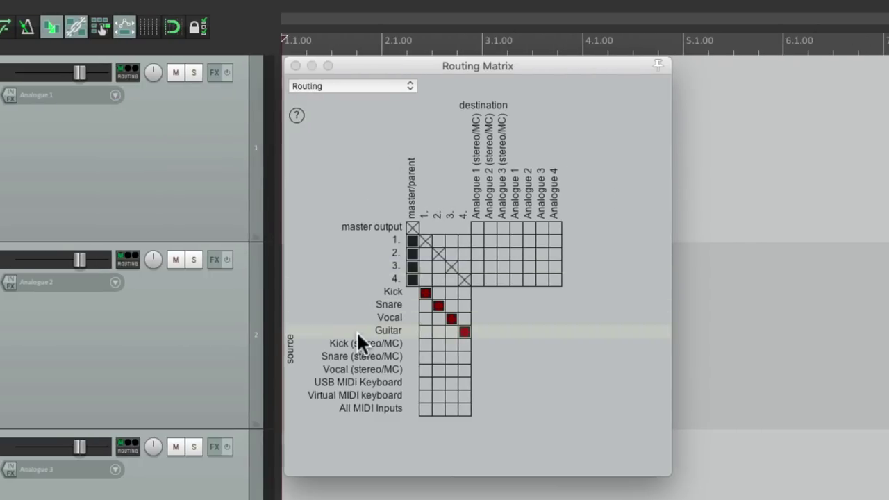
click(379, 281)
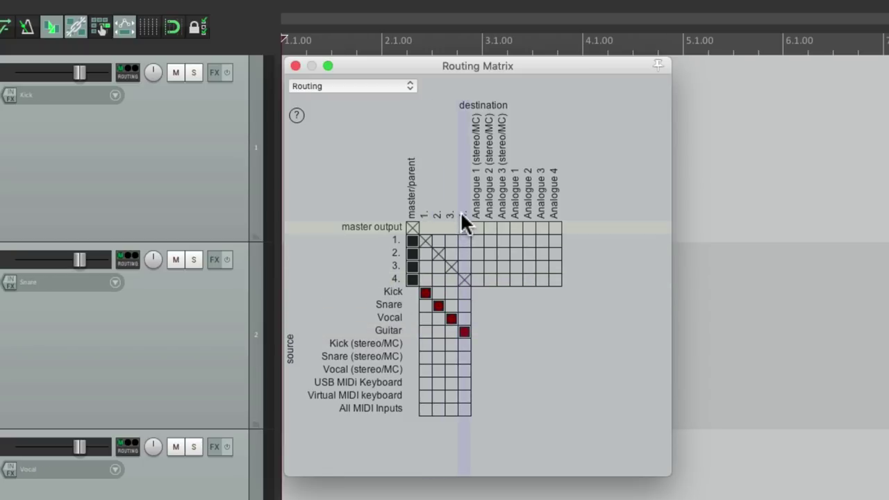
click(464, 292)
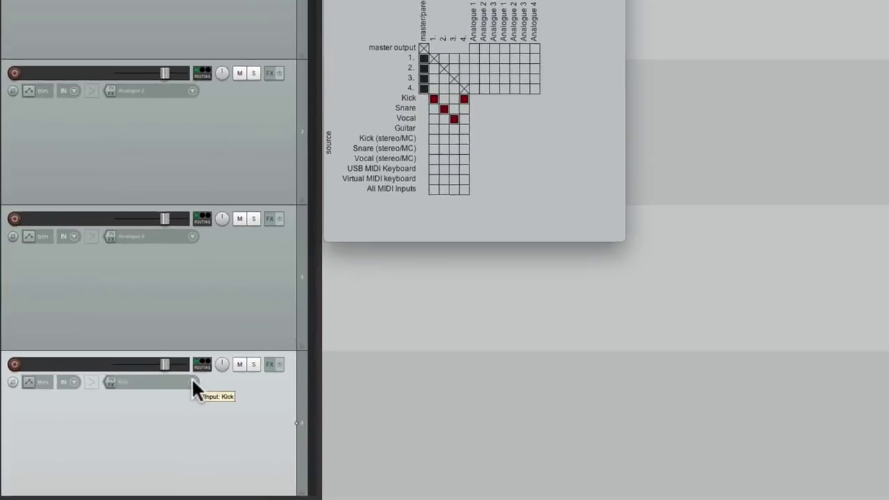
click(154, 408)
mouse_move(224, 375)
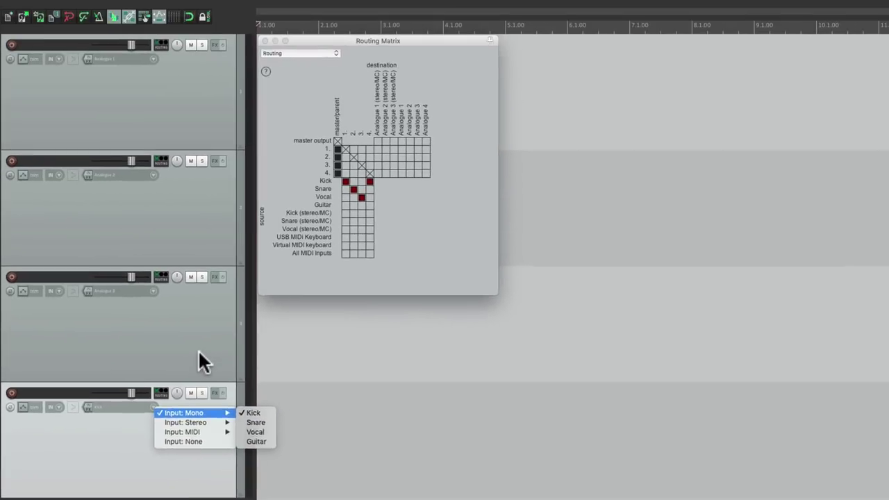
key(Escape)
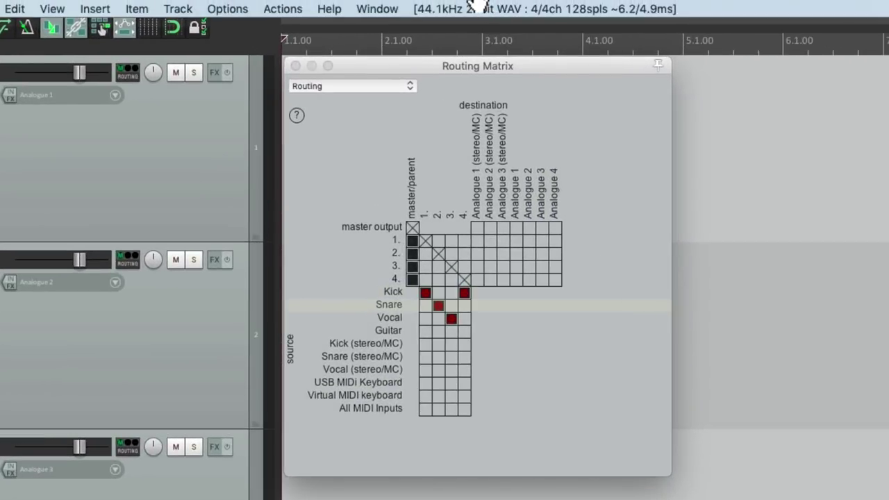
Enable Output channel name aliasing in Audio preferences and open its Edit Names/Map list
click(484, 8)
click(484, 29)
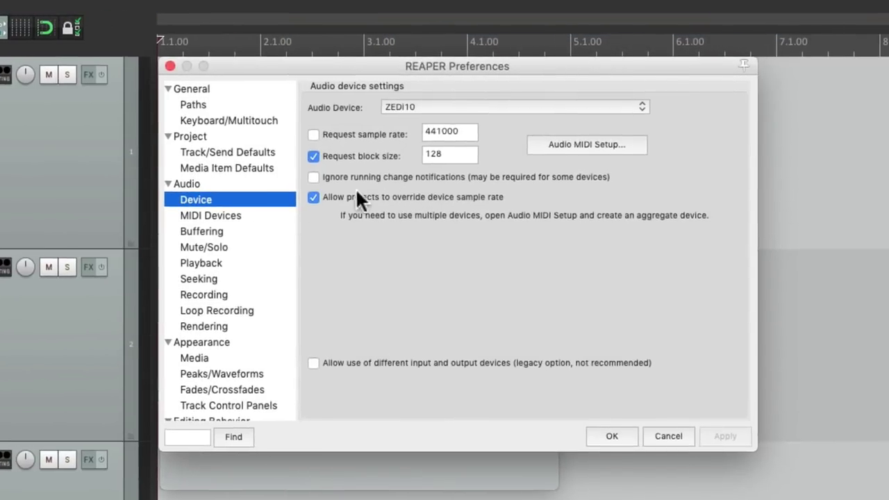
click(256, 184)
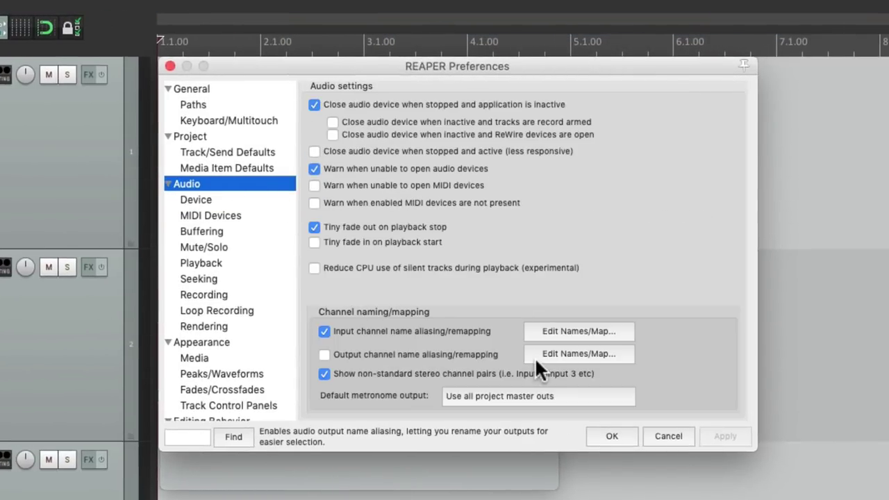
click(323, 355)
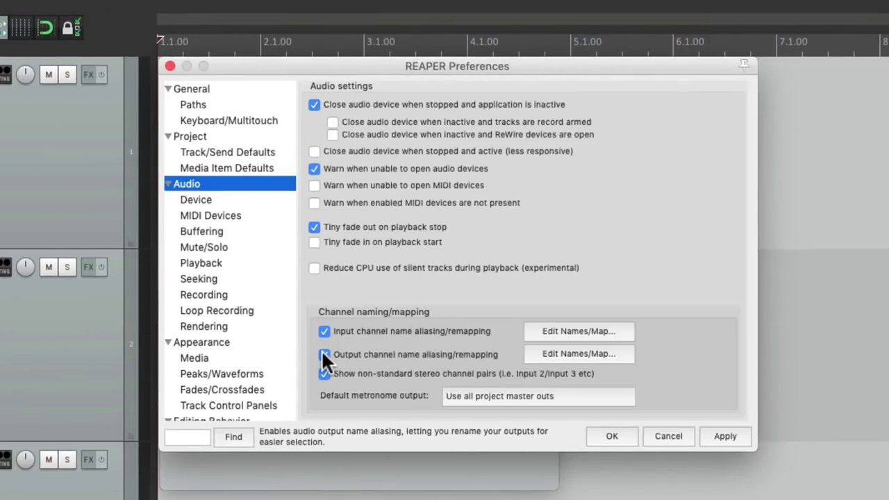
click(550, 351)
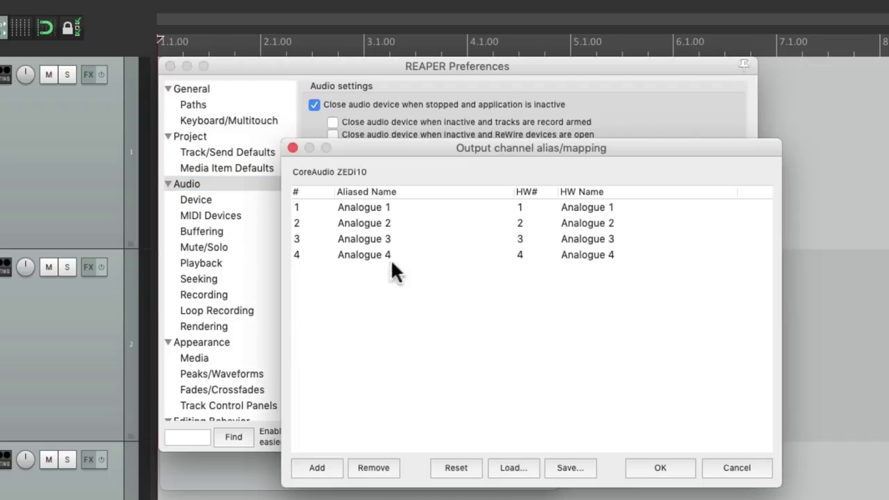
Alias outputs Analogue 1 and 2 as 'Main L' and 'Main R'
double_click(401, 207)
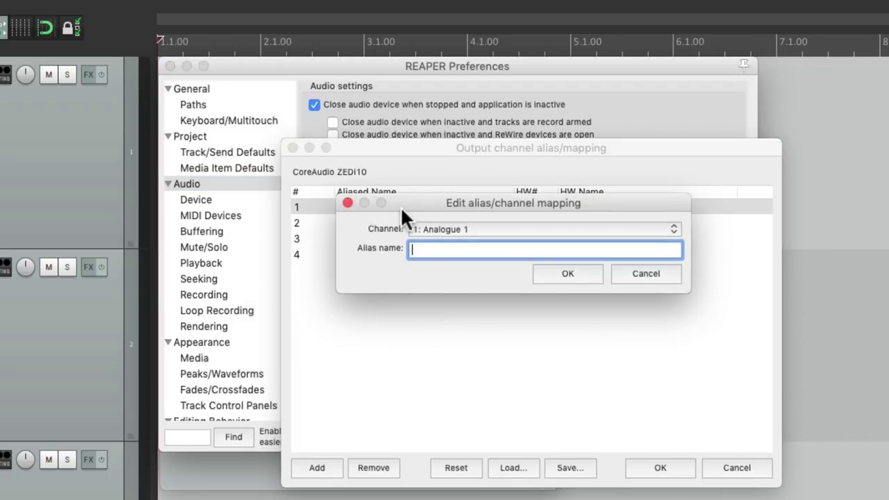
text(Main L)
key(Return)
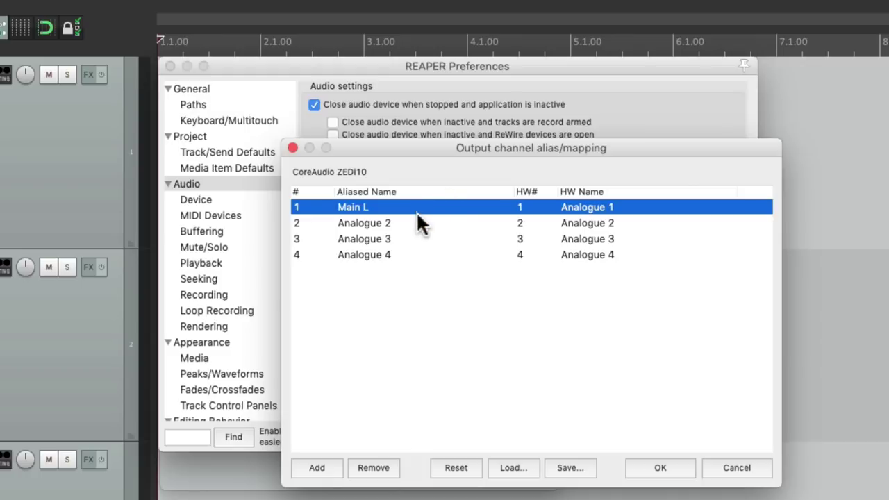
double_click(417, 223)
text(Main R)
key(Return)
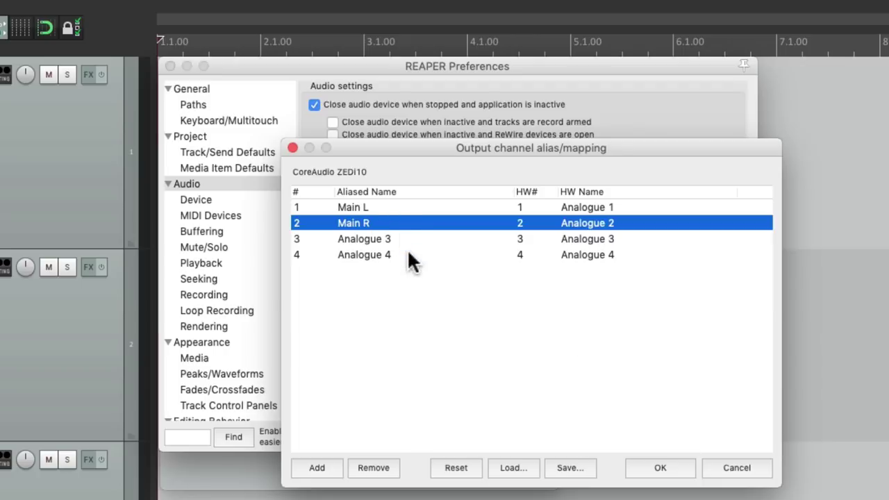
Alias Analogue 3 and 4 as 'Headphones L' and 'Headphones R', then accept the list
double_click(406, 240)
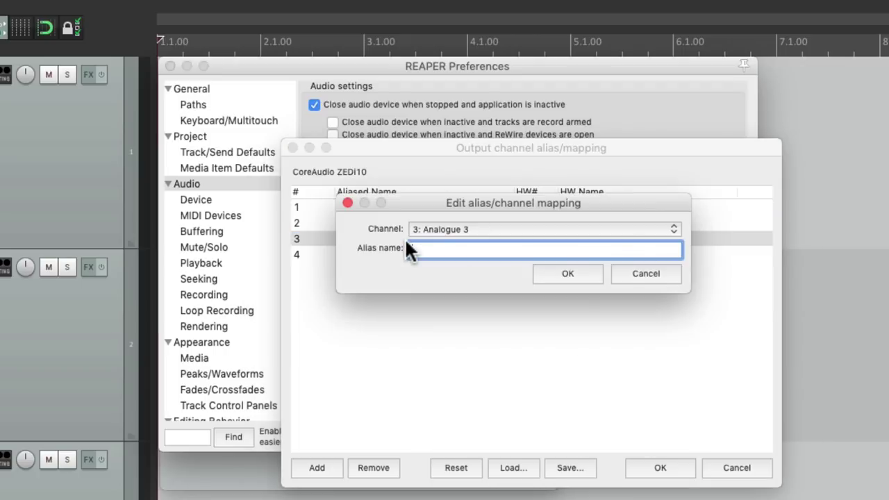
text(Headphones L)
key(Return)
double_click(402, 250)
text(Headphones R)
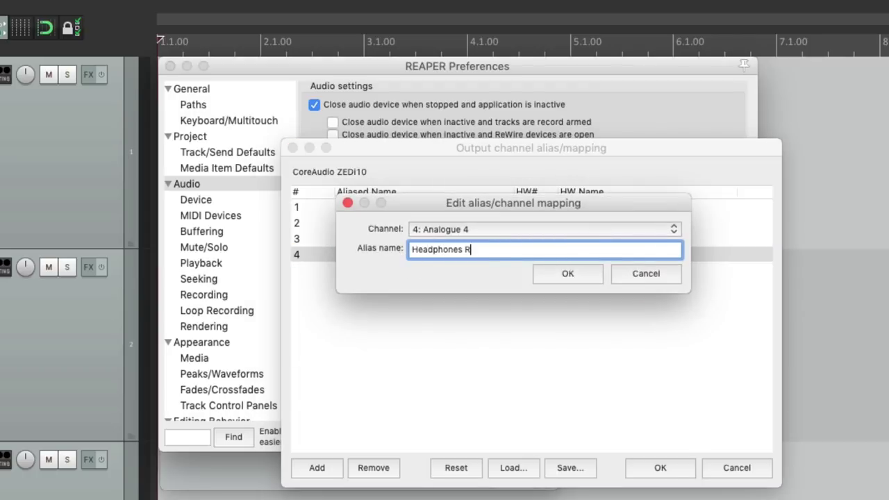
key(Return)
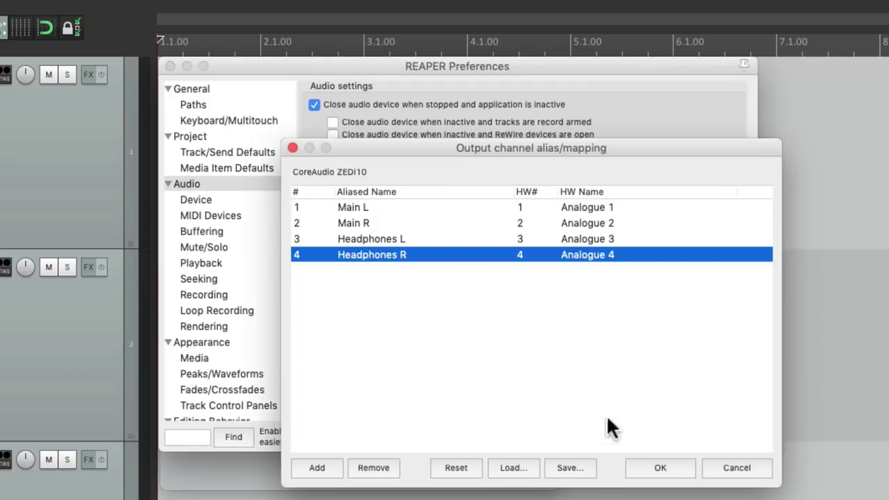
click(640, 475)
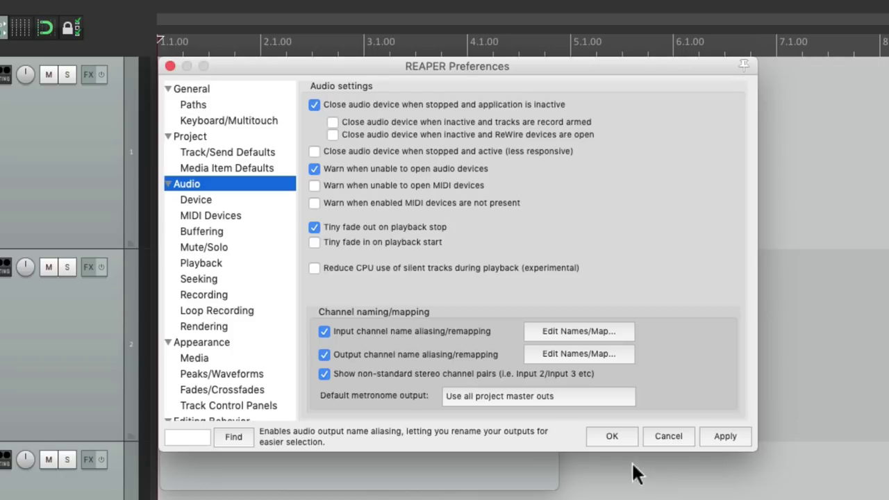
Apply and close Preferences, returning to the Routing Matrix with the renamed outputs
click(611, 437)
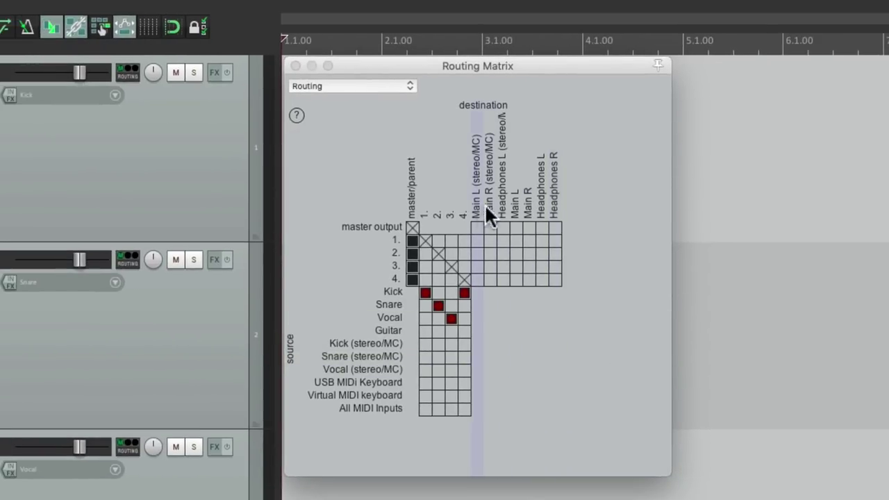